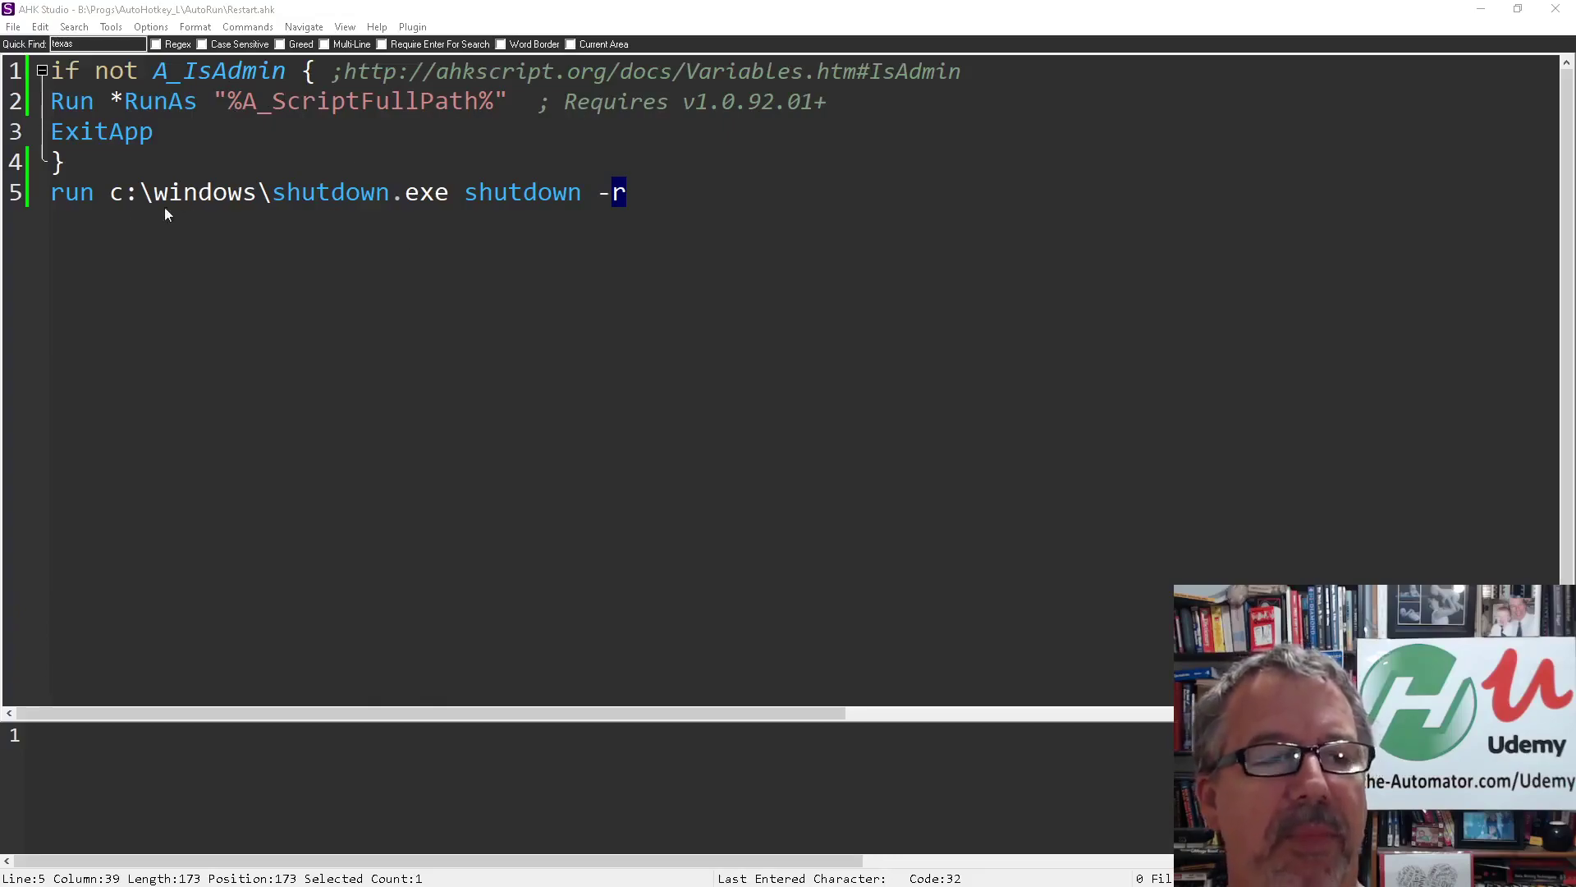
{"action": "left_click", "coordinate": [113, 193]}
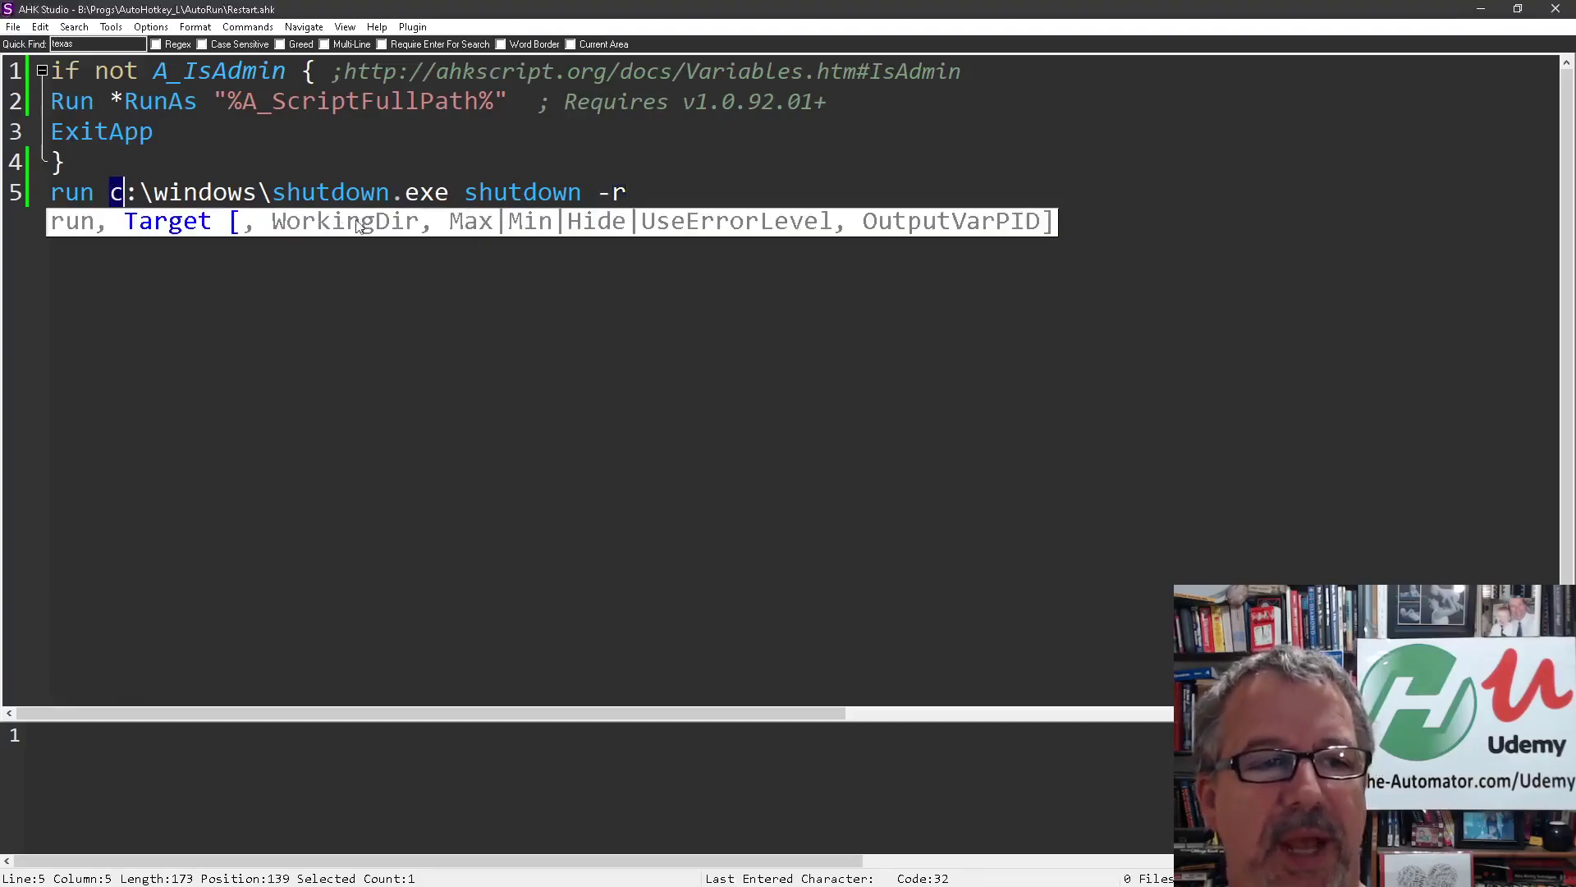
{"action": "left_click", "coordinate": [264, 192]}
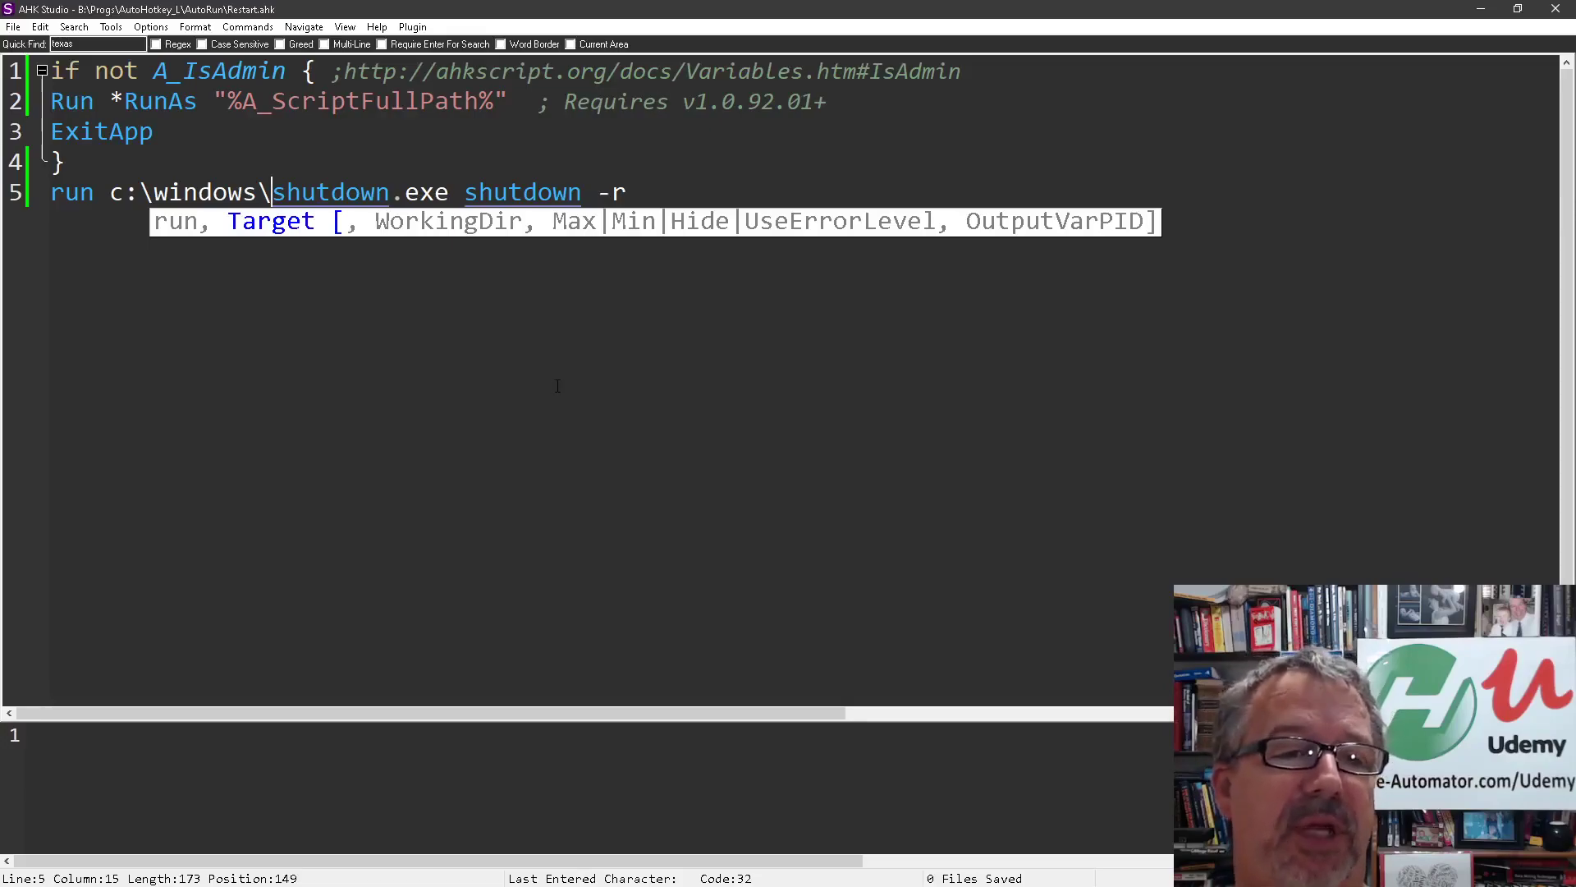
{"action": "key", "text": "End"}
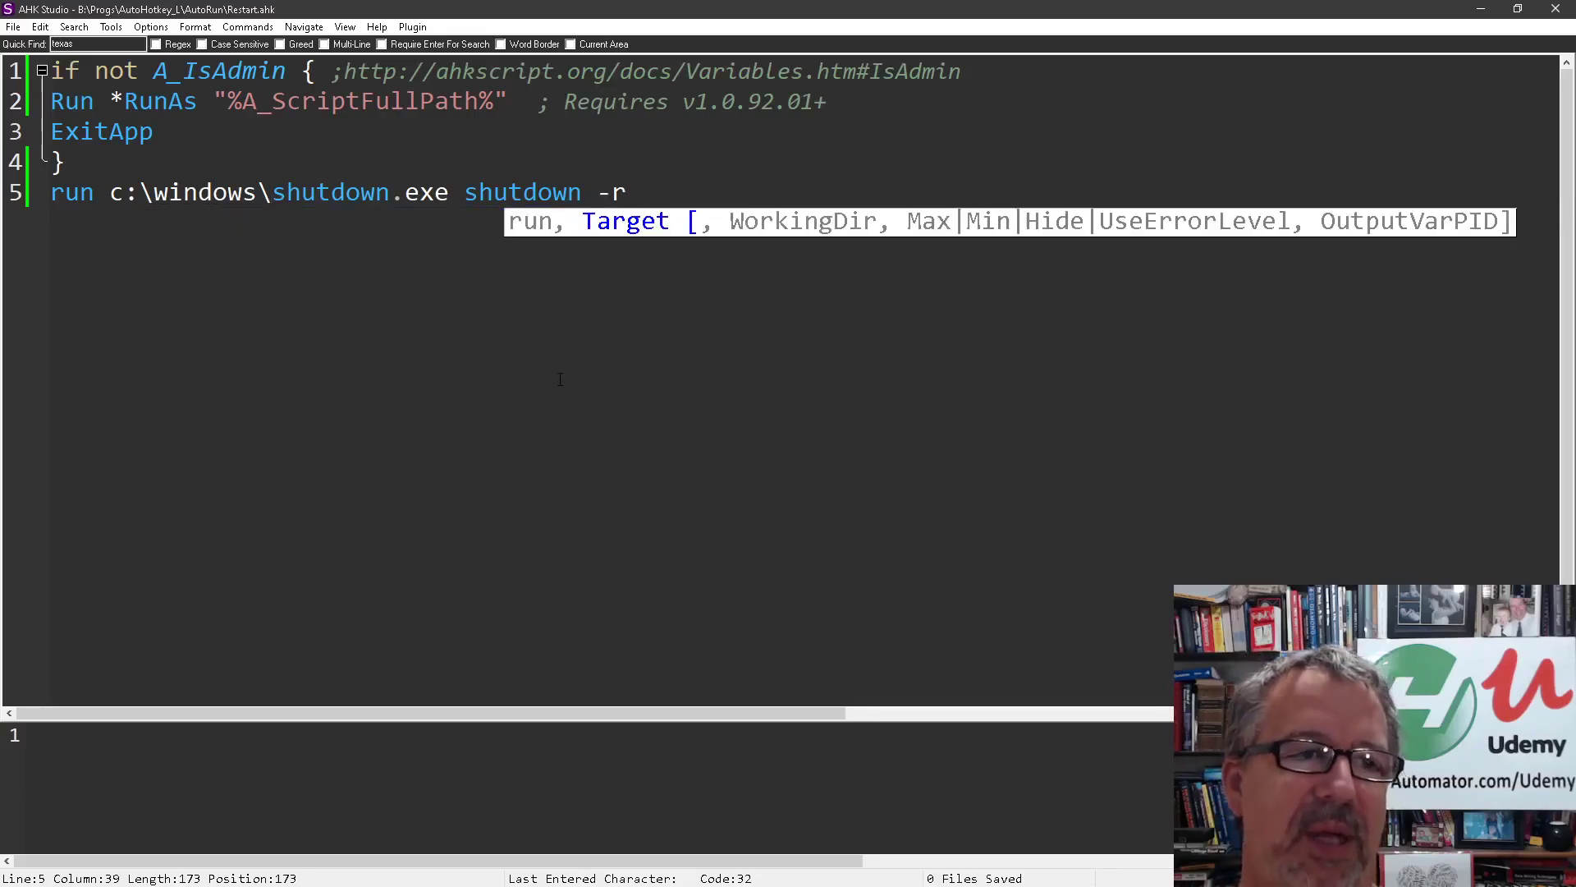